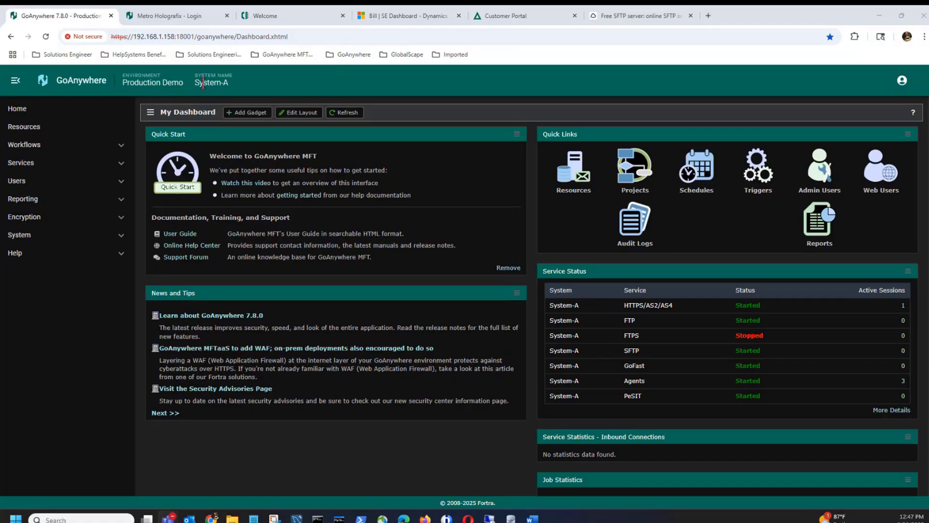
- Start adding a new SSH server (SFTP/SCP/SSH) resource and expand the Encryption section of the navigation
left_click(27, 127)
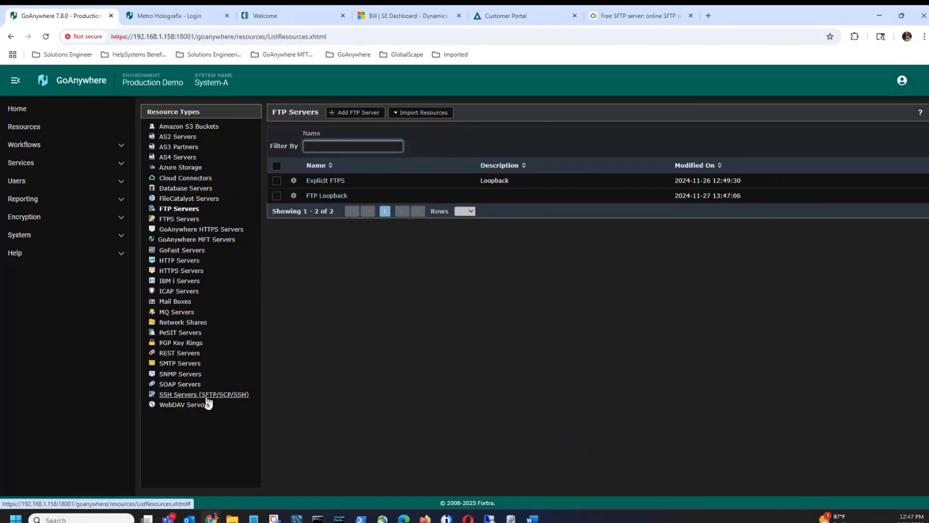
left_click(208, 395)
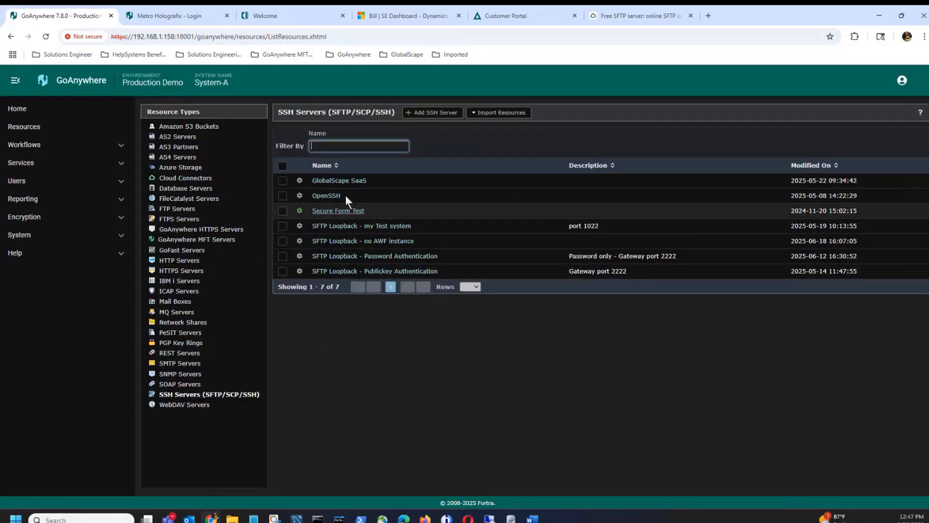
left_click(429, 116)
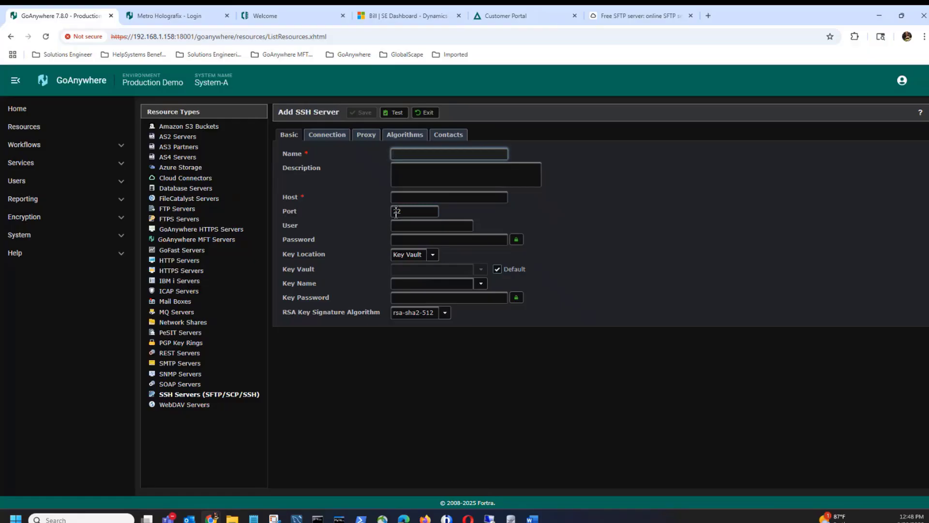
left_click(401, 239)
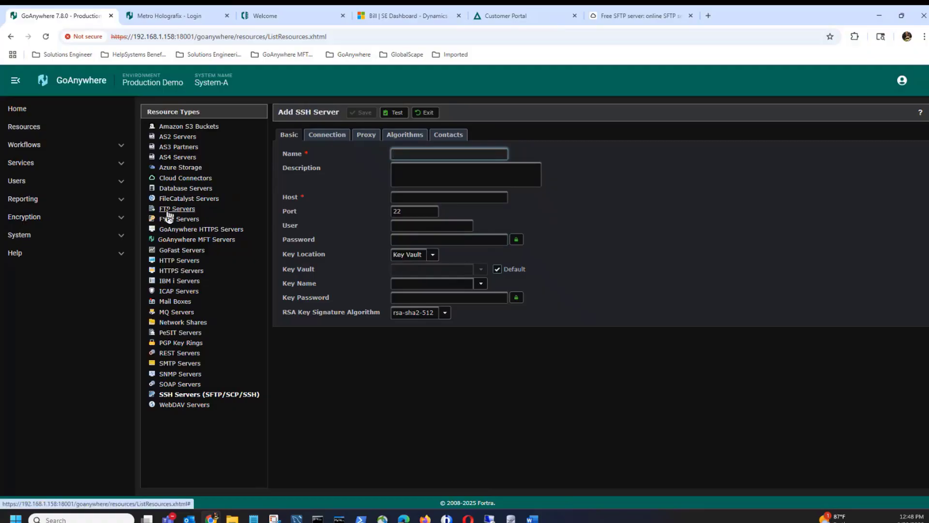
left_click(29, 219)
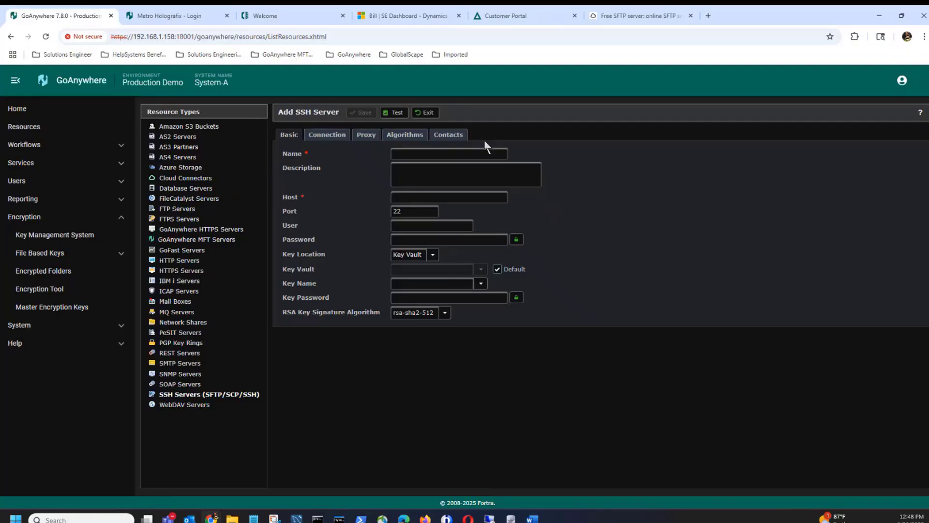
- Switch to the SFTPCloud page and create a free test SFTP server
left_click(622, 16)
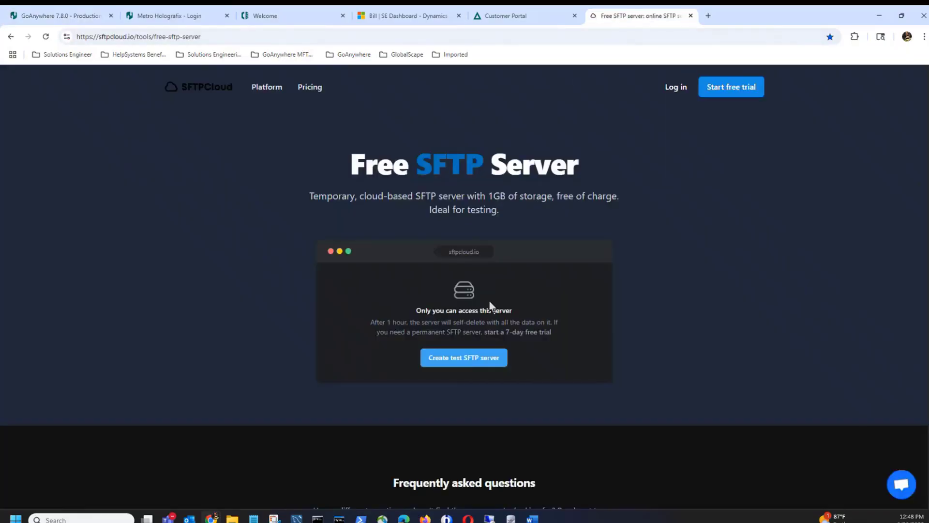
left_click(458, 362)
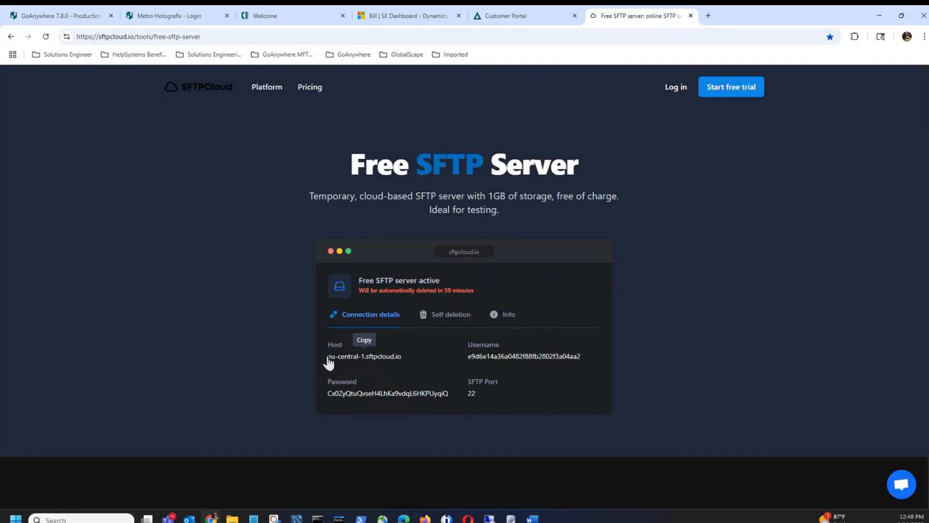
- Copy the test server's host, eu-central-1.sftpcloud.io, into the new GoAnywhere SSH server resource and name the resource "sftp server"
left_click_drag(330, 359, 417, 362)
key("ctrl+c")
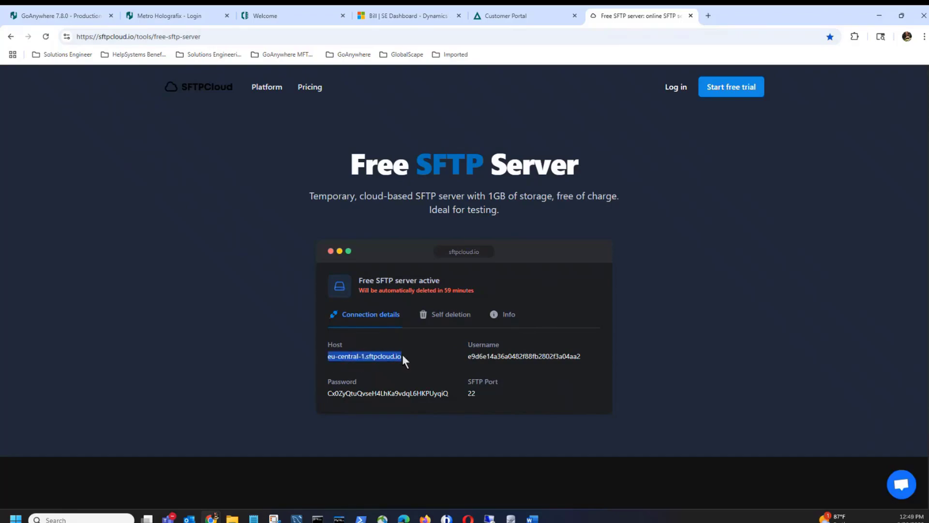
left_click(72, 15)
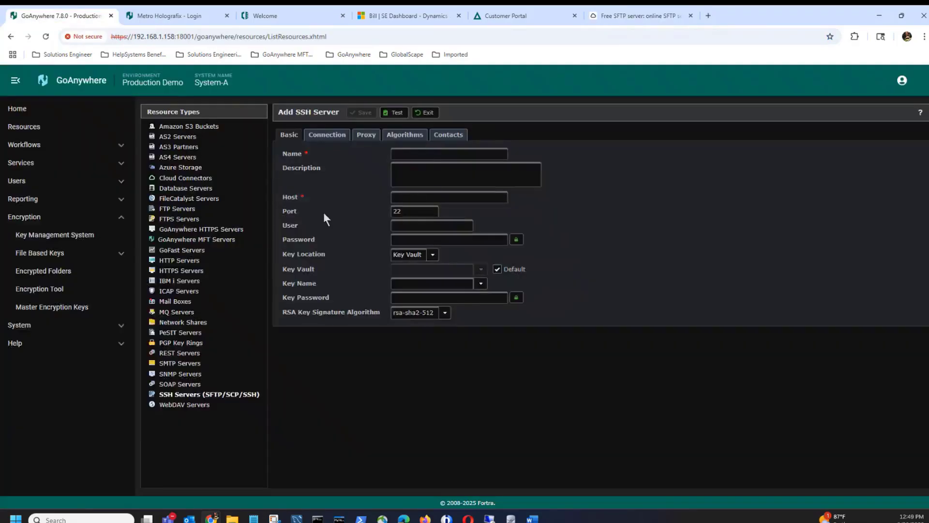
left_click(414, 196)
key("ctrl+v")
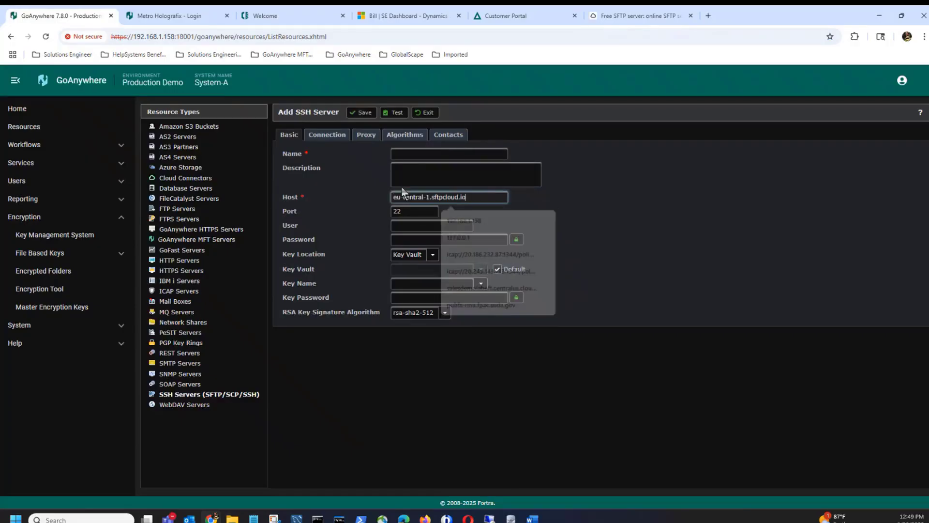
left_click(409, 155)
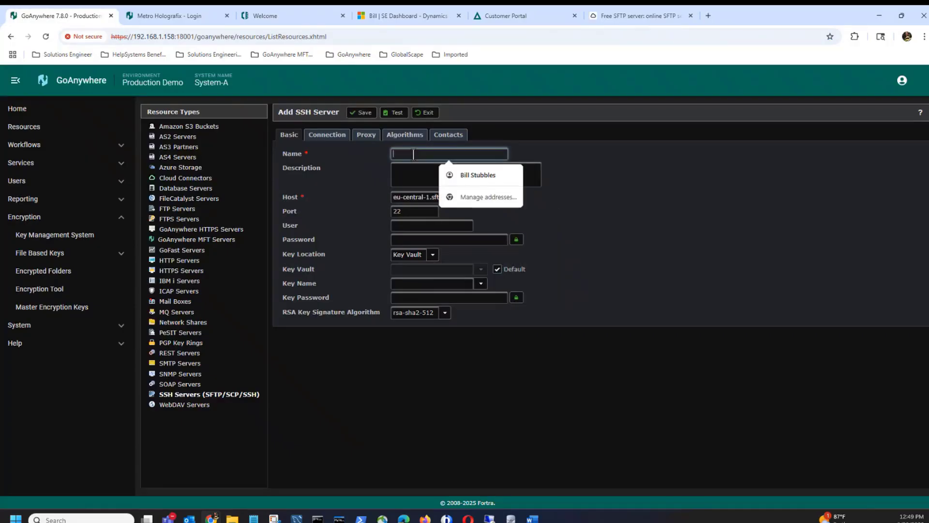
type("sftp server")
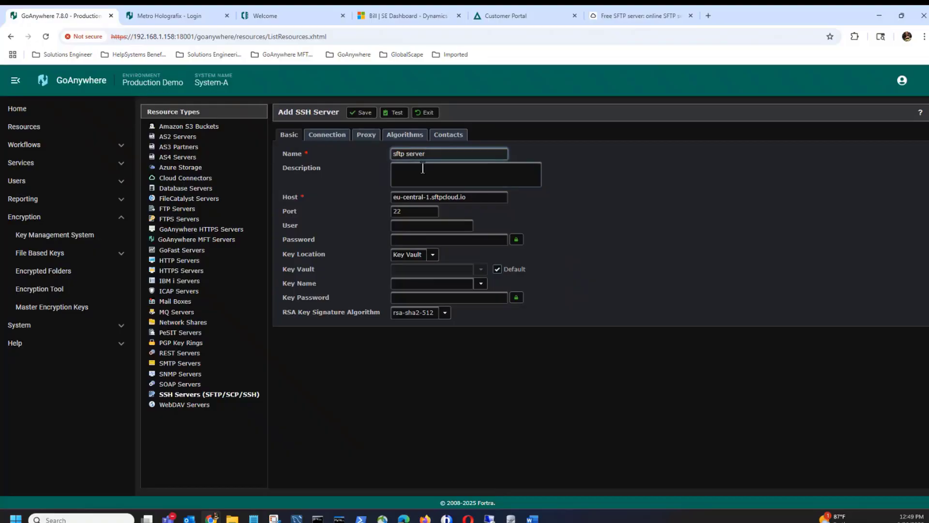
- Copy the generated username from the SFTPCloud page into the User field of the GoAnywhere SSH server resource
left_click(600, 12)
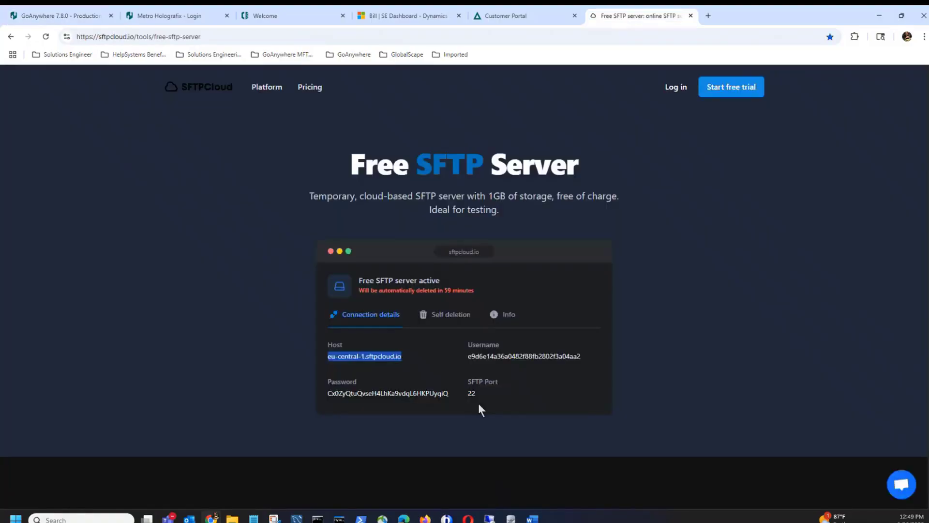
left_click(529, 342)
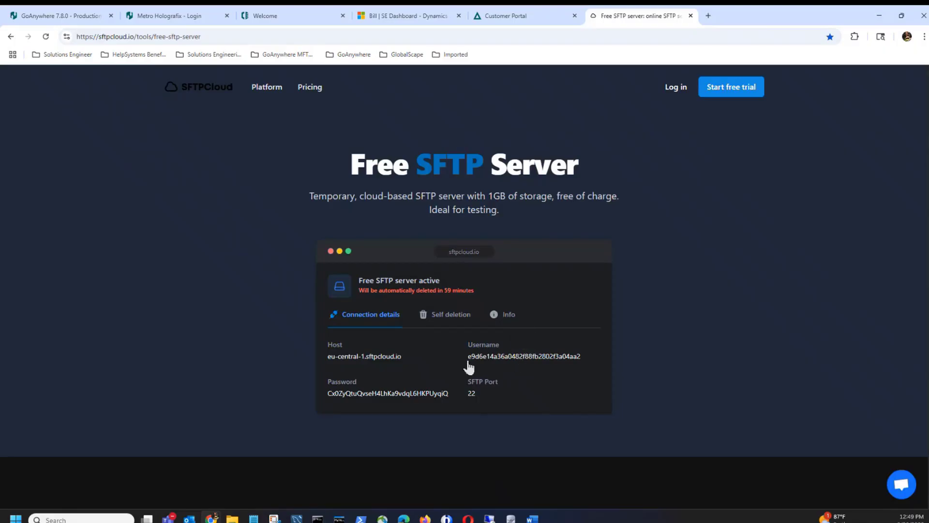
left_click_drag(468, 356, 589, 365)
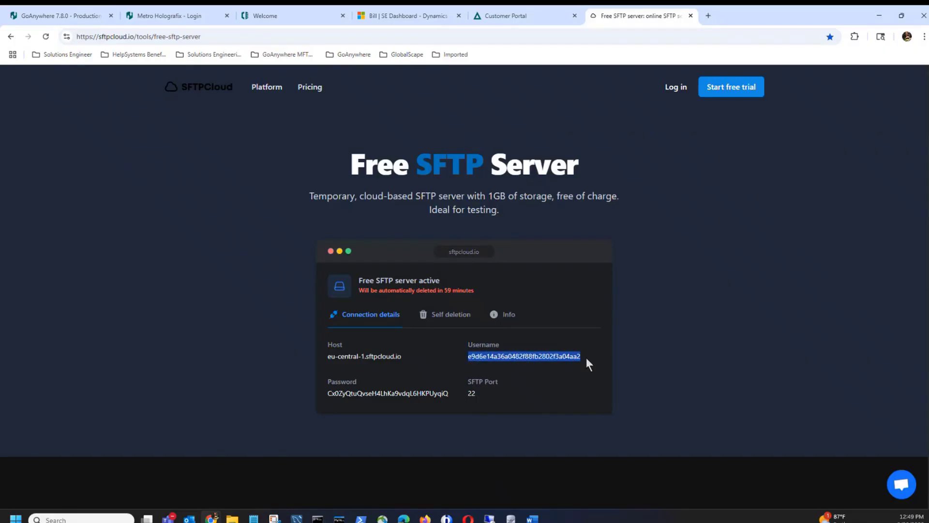
left_click(61, 16)
left_click(417, 226)
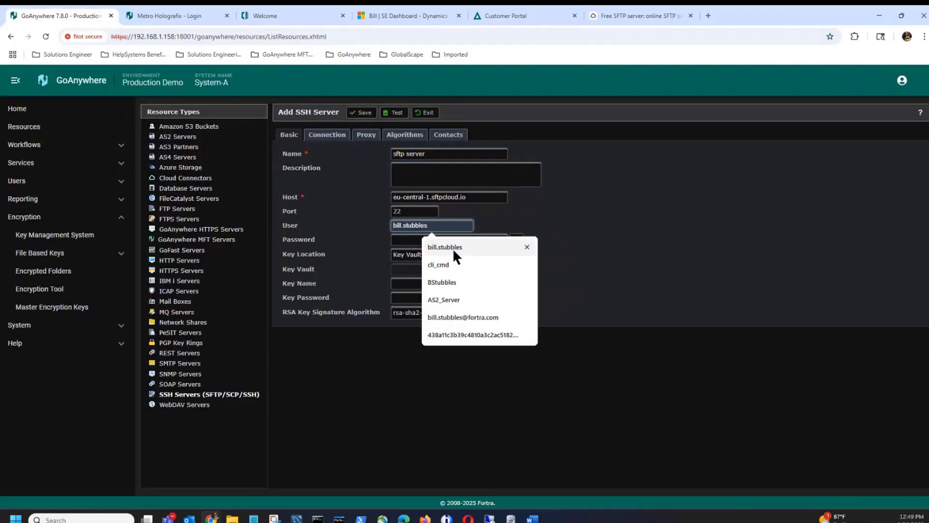
key("ctrl+v")
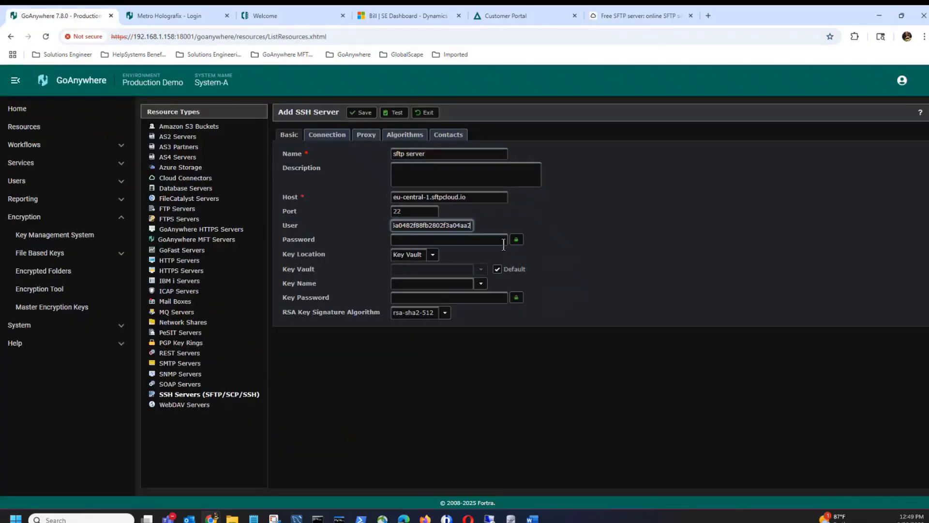
- Copy the generated password from the SFTPCloud page into the Password field of the GoAnywhere SSH server resource
left_click(608, 19)
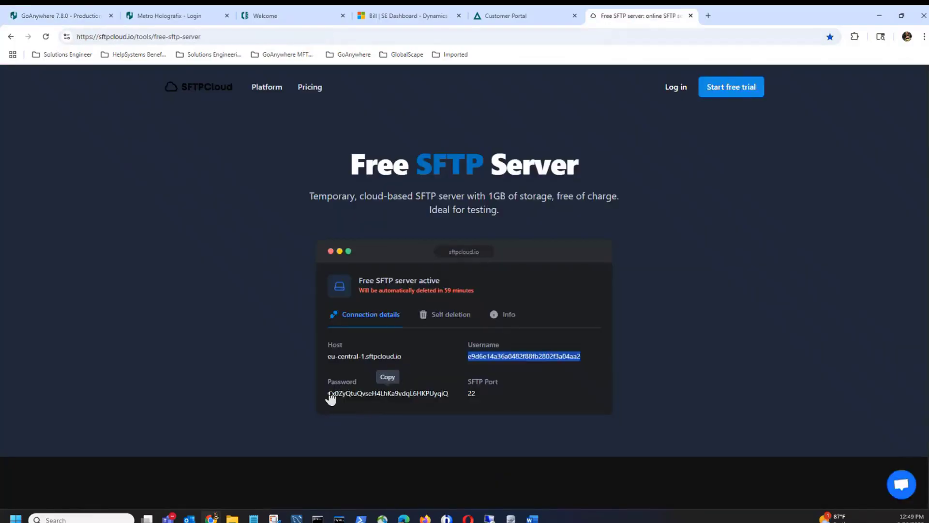
left_click_drag(328, 393, 442, 398)
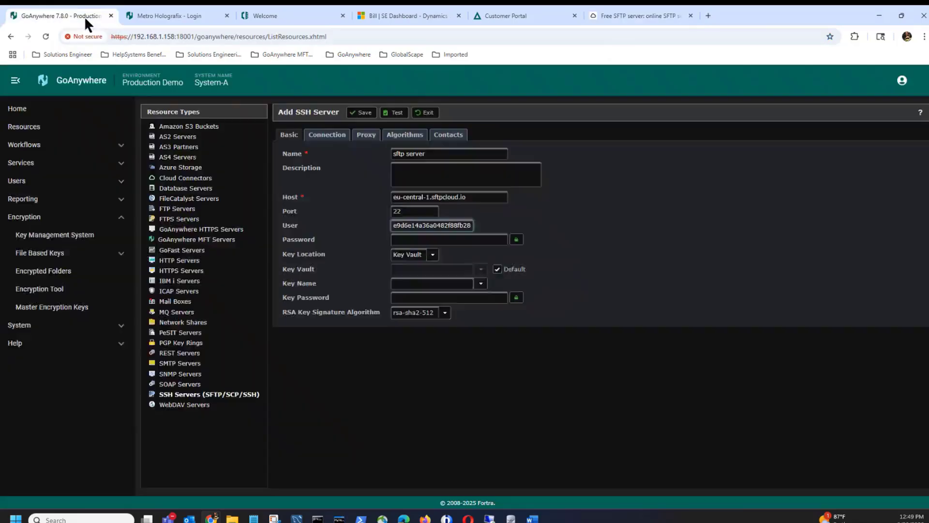
left_click(85, 16)
left_click(419, 237)
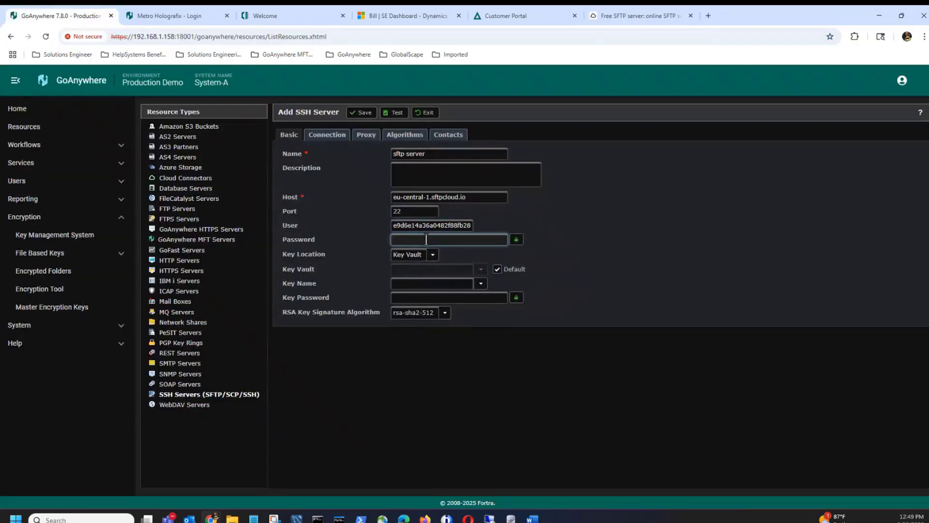
key("ctrl+v")
- Set the connection timeout of the new SSH server resource to 15
left_click(324, 141)
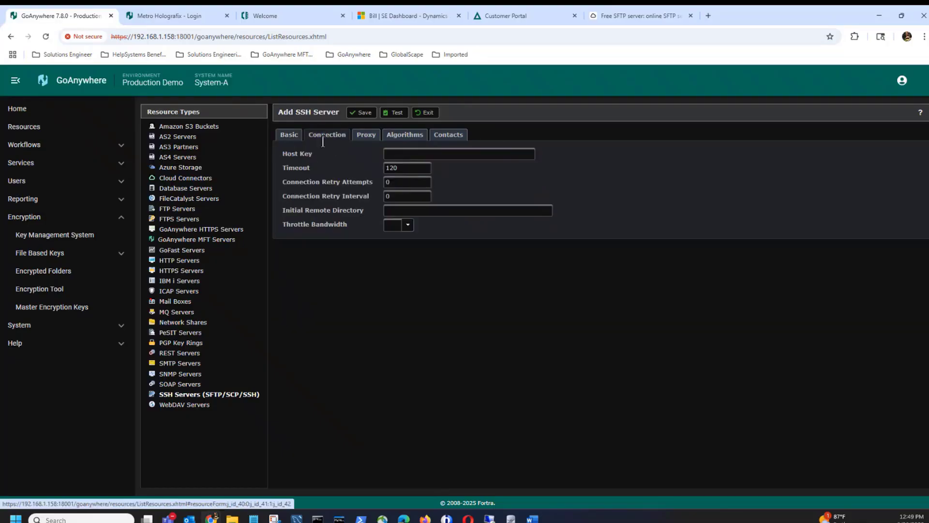
left_click(407, 169)
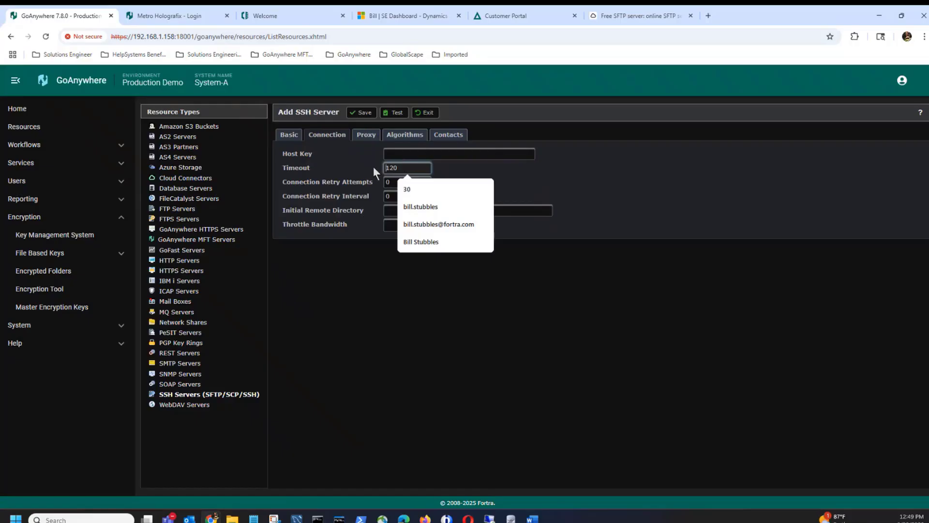
type("15")
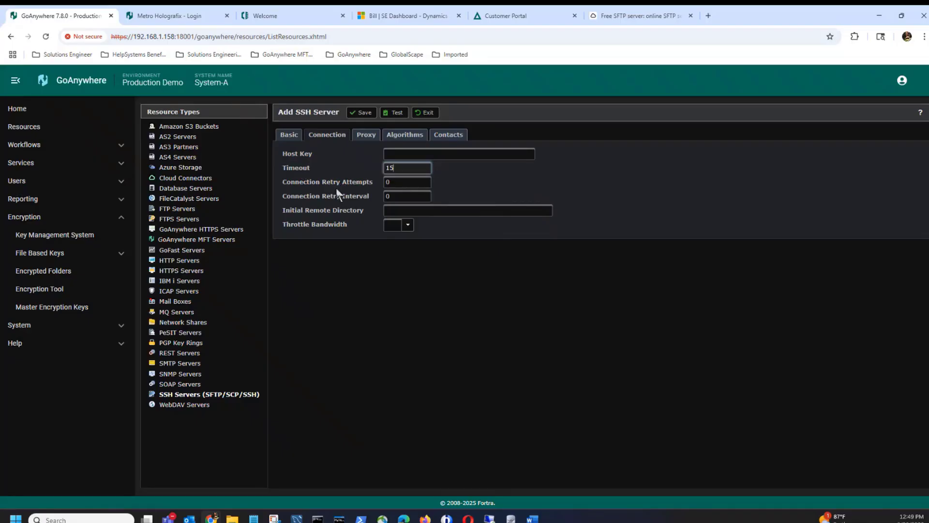
- Test the new resource's connection over the SFTP protocol, and save and exit the resource
left_click(397, 113)
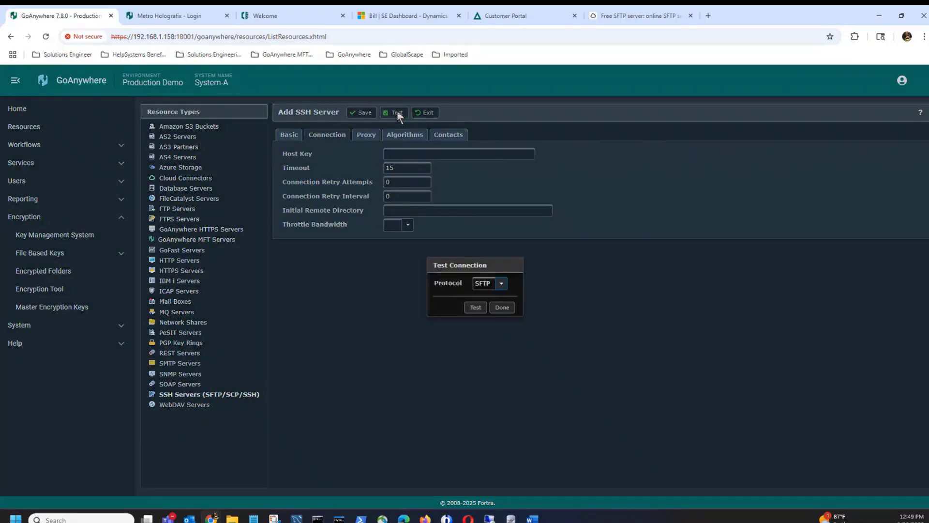
left_click(475, 308)
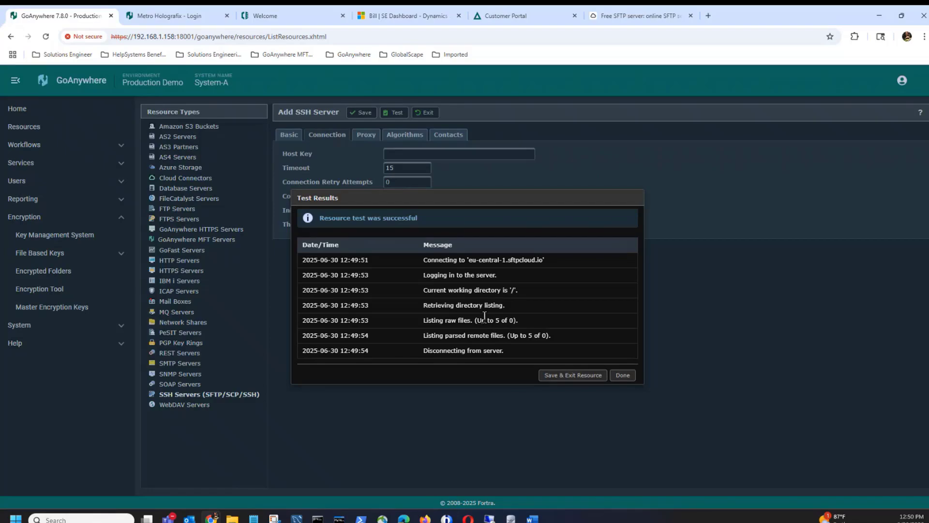
left_click(562, 377)
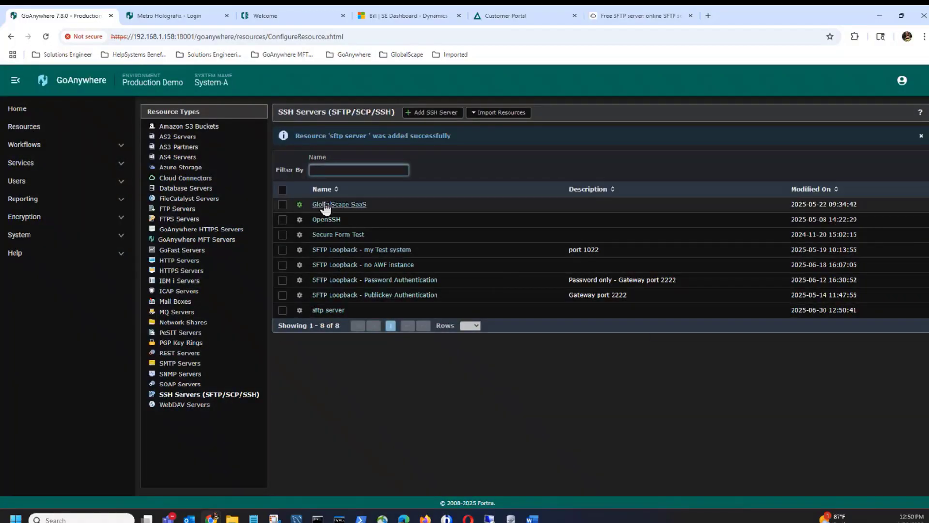
- Reopen the sftp server resource, set its port to 23 and test the SFTP connection
left_click(329, 310)
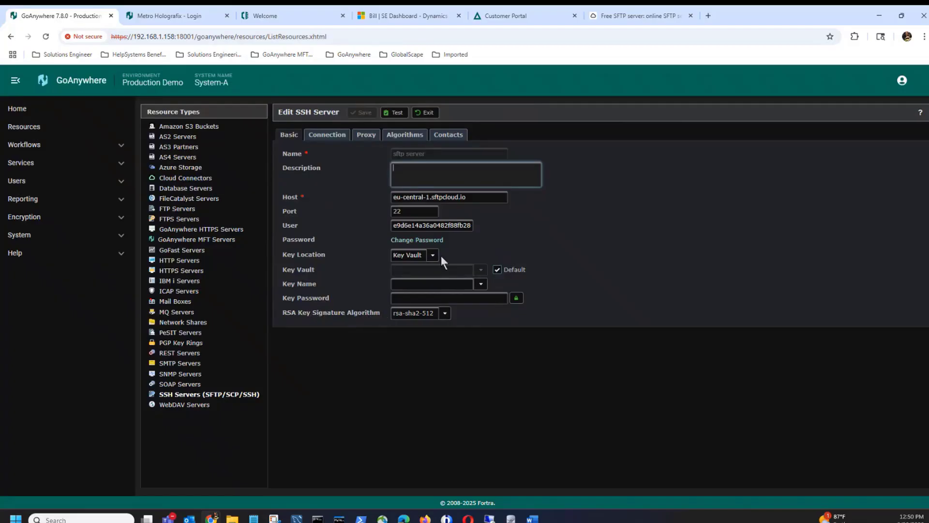
left_click(422, 212)
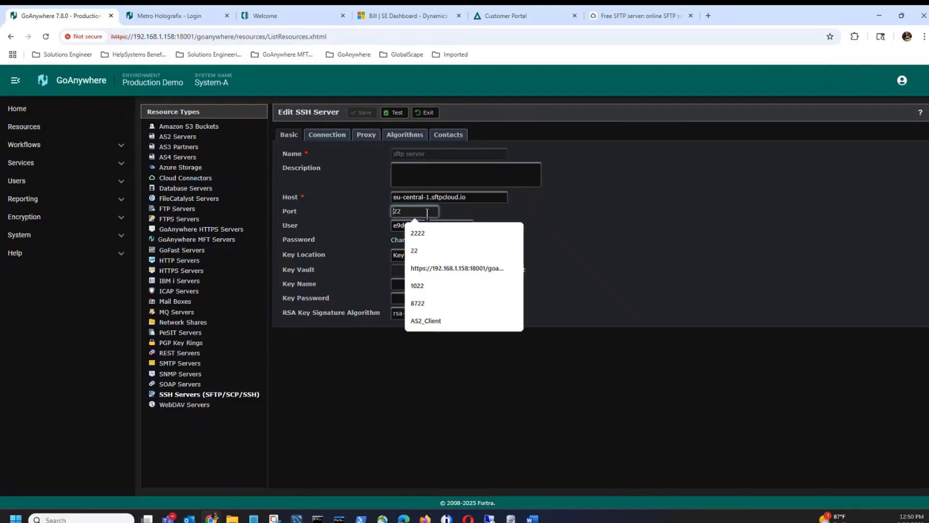
key("BackSpace")
type("23")
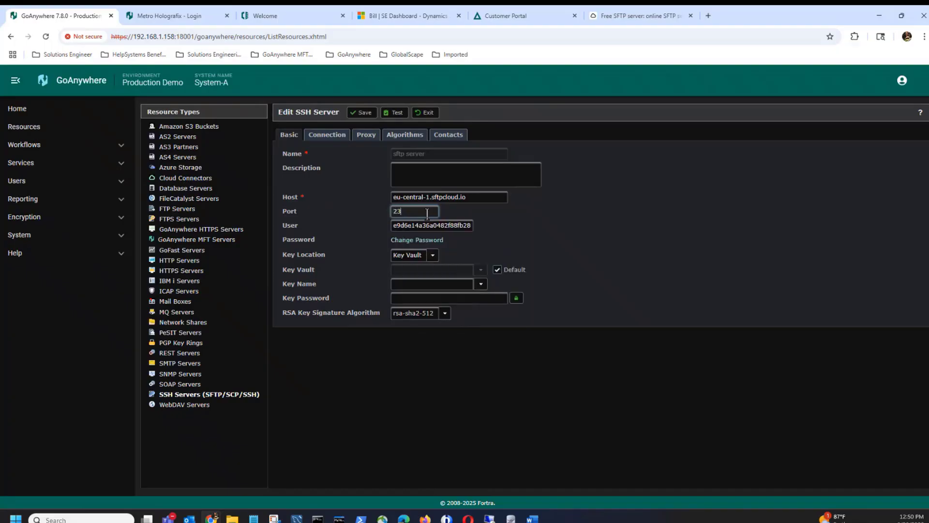
left_click(395, 112)
left_click(476, 309)
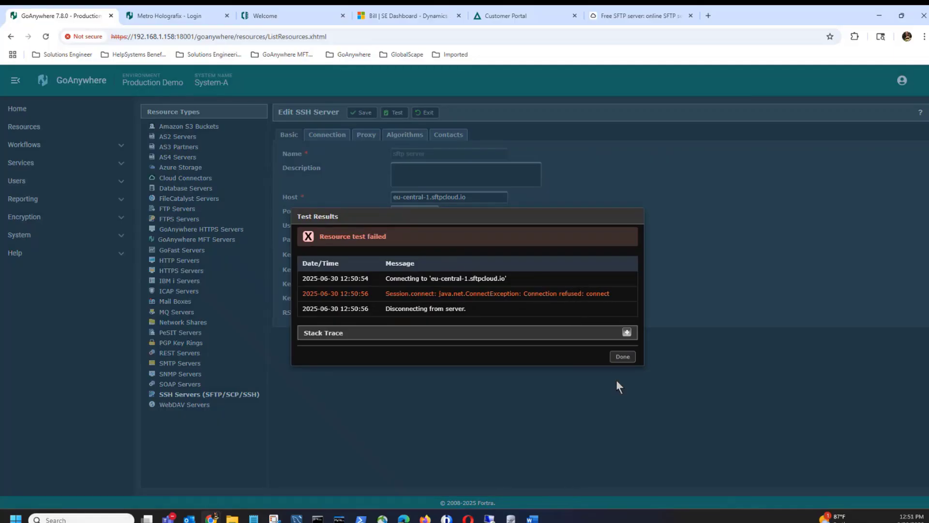
left_click(628, 358)
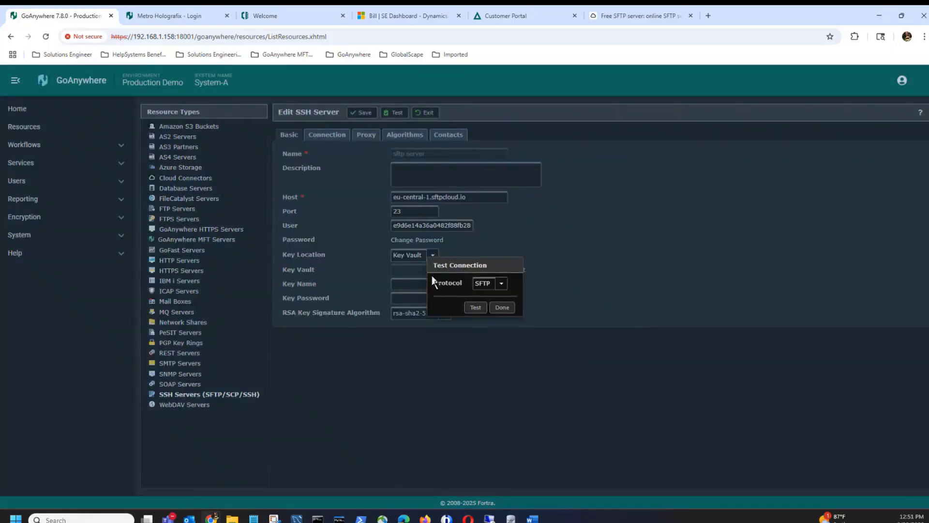
left_click(502, 308)
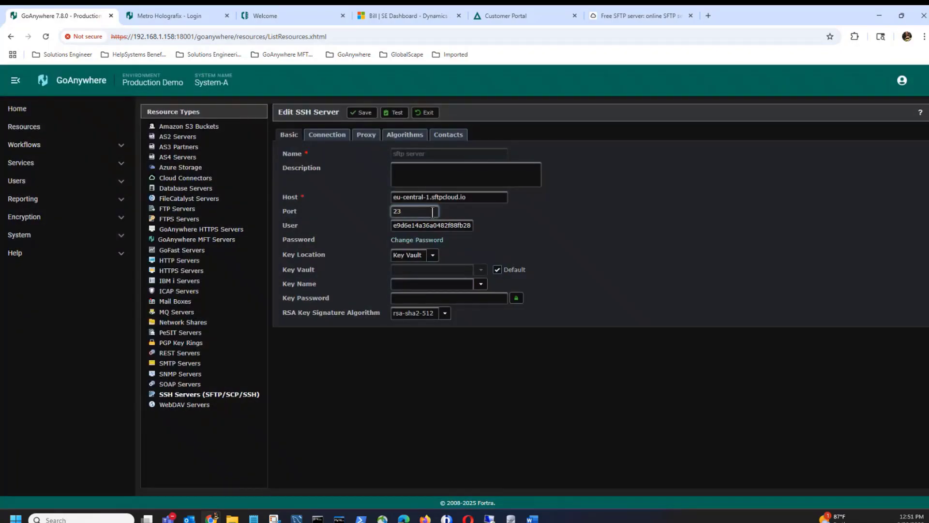
- Set the sftp server resource's port to 22 and test the SFTP connection
key("BackSpace")
type("2")
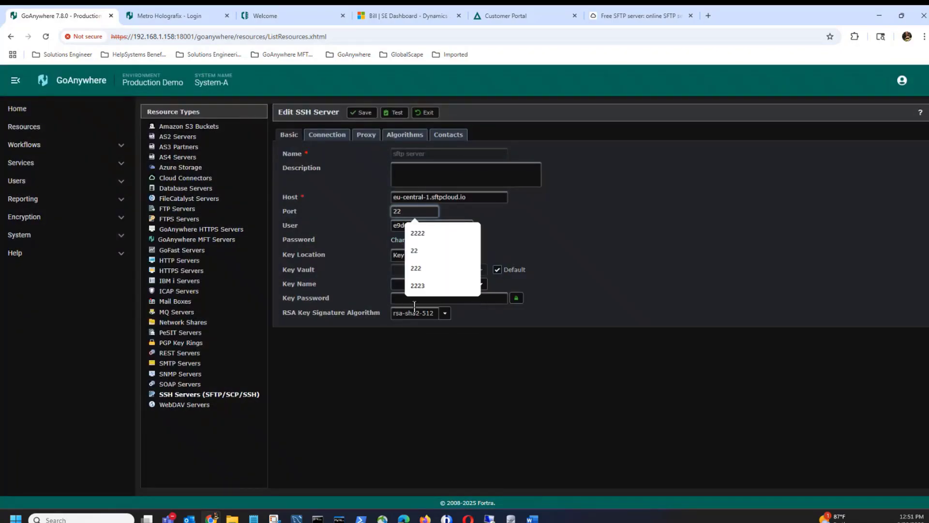
left_click(386, 114)
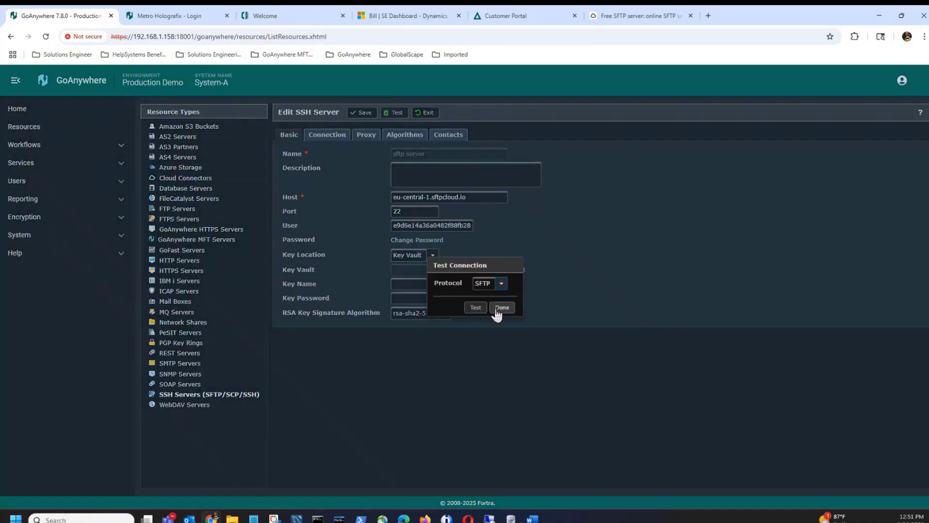
left_click(470, 308)
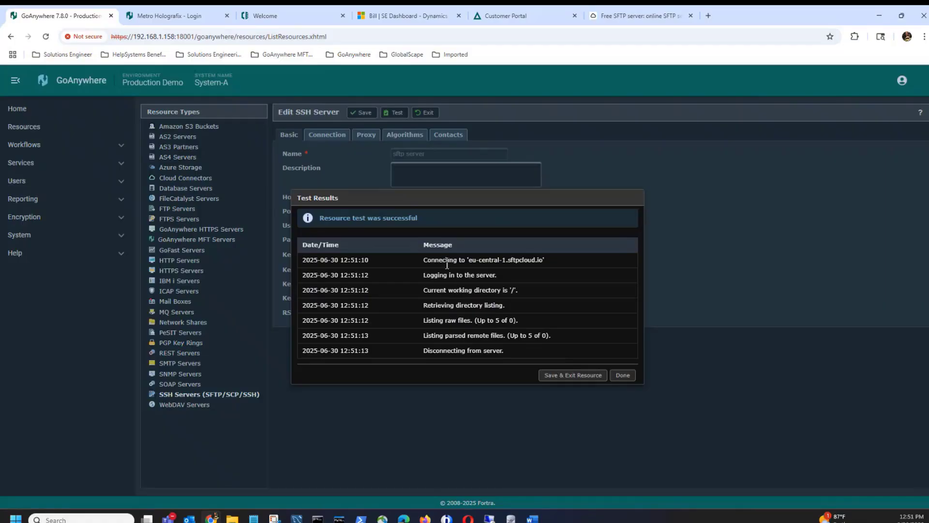
- Set the sftp server resource's RSA key signature algorithm to ssh-rsa and test the SFTP connection
left_click(624, 376)
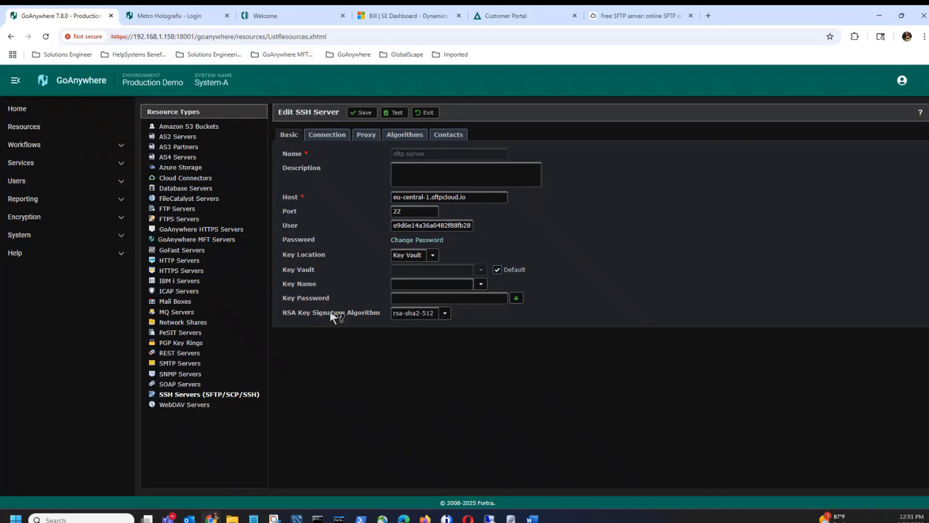
left_click(444, 314)
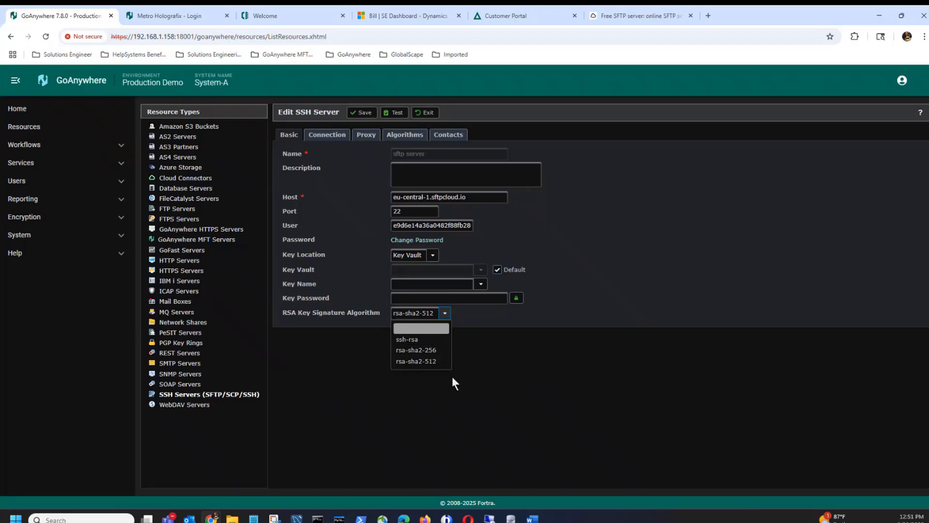
left_click(419, 340)
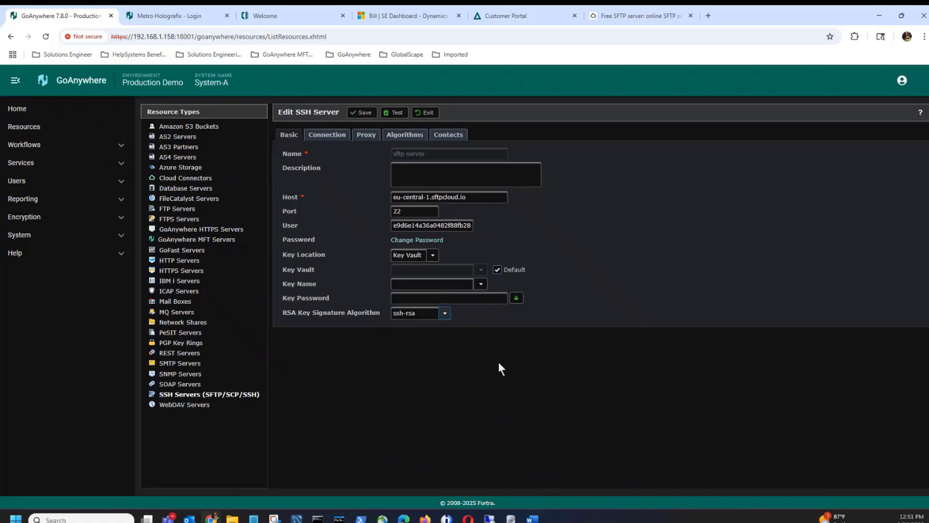
left_click(396, 113)
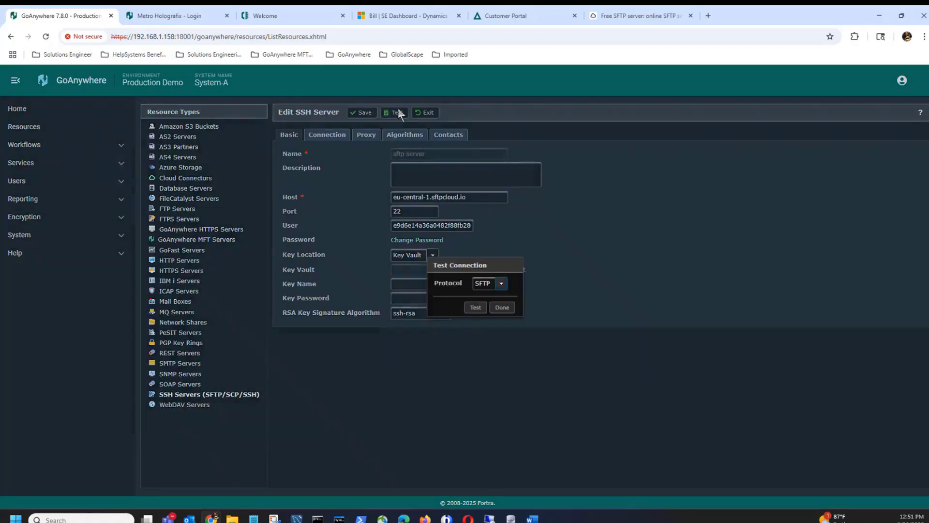
left_click(475, 308)
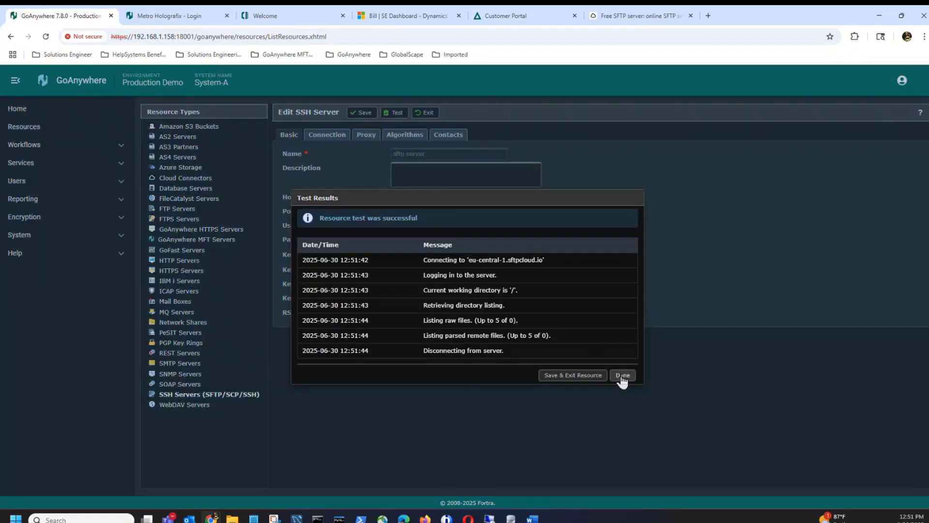
left_click(623, 376)
- Set the RSA key signature algorithm to rsa-sha2-256, test the SFTP connection, and save and exit the resource
left_click(444, 313)
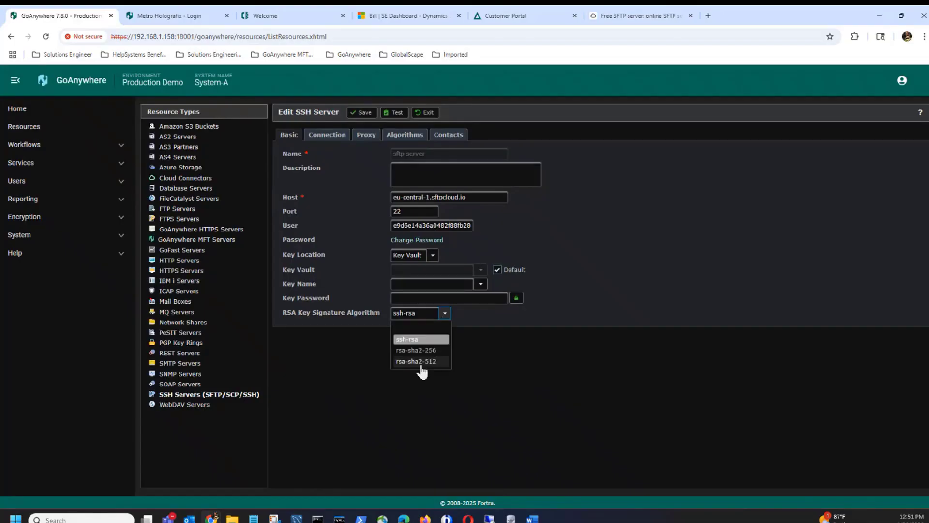
left_click(425, 351)
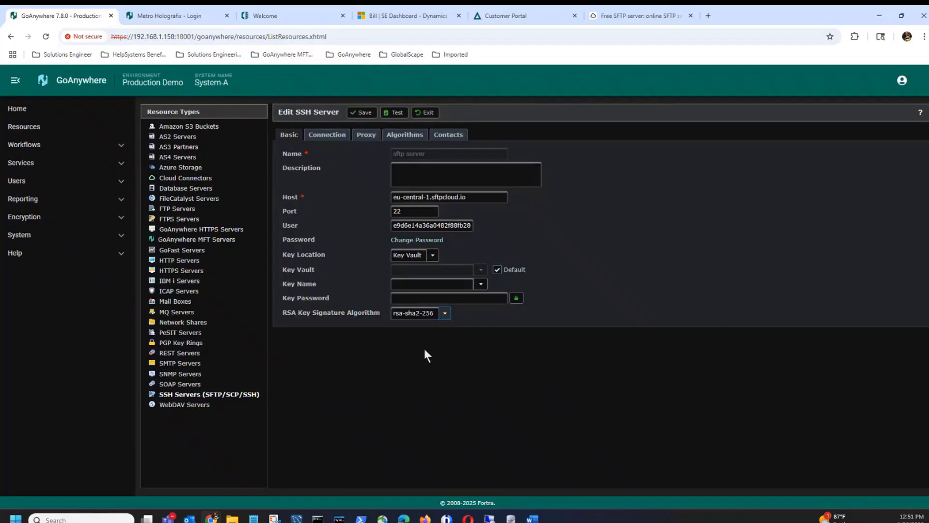
left_click(396, 113)
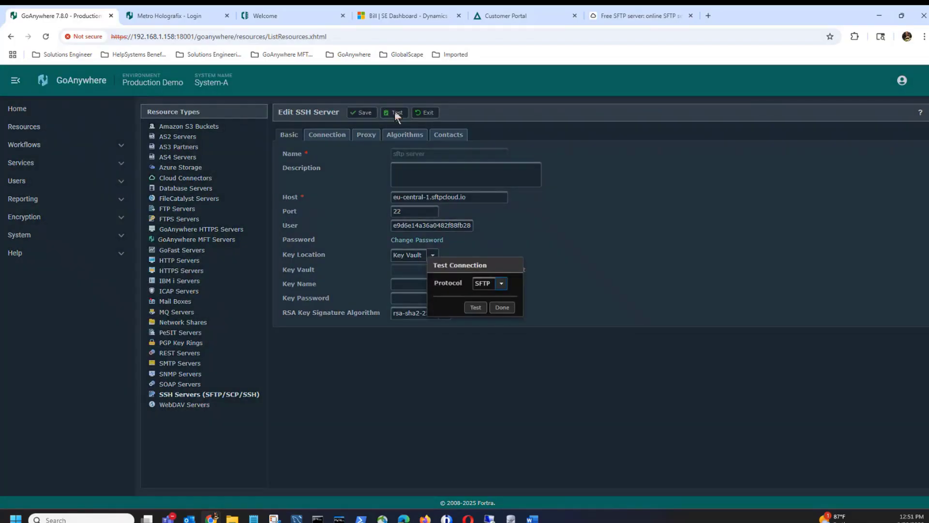
left_click(472, 309)
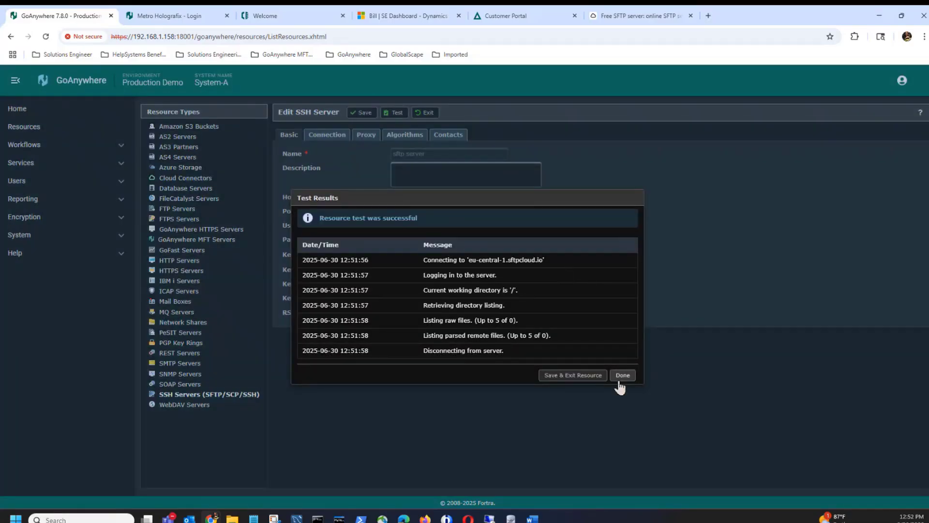
left_click(576, 376)
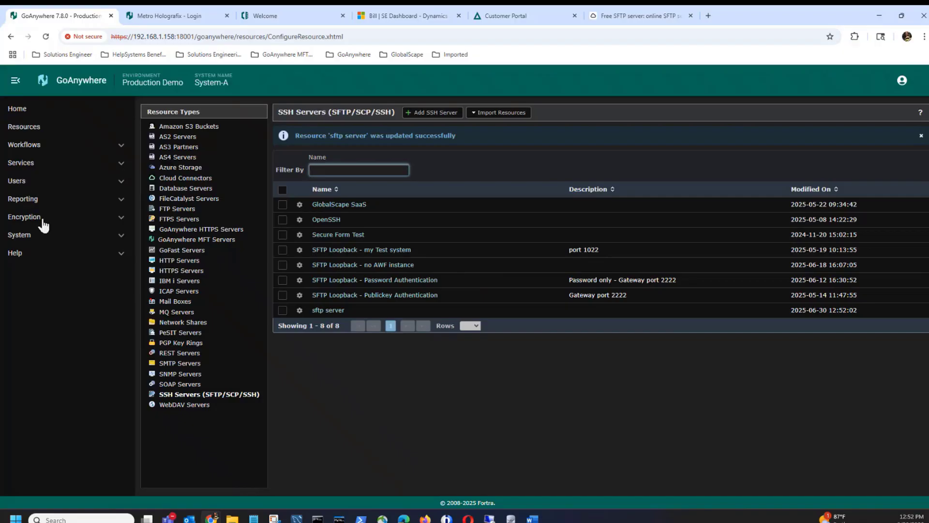
- Show the Reporting options for the GoAnywhere system
left_click(29, 200)
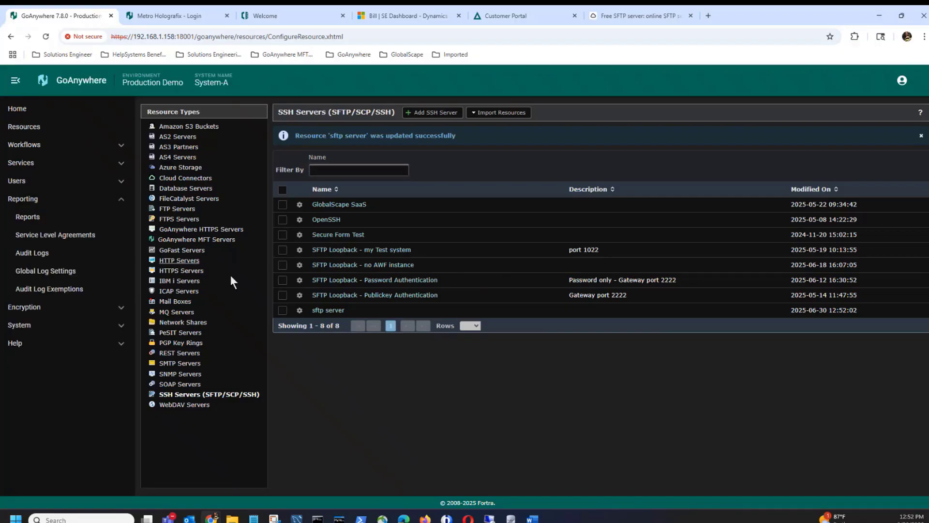